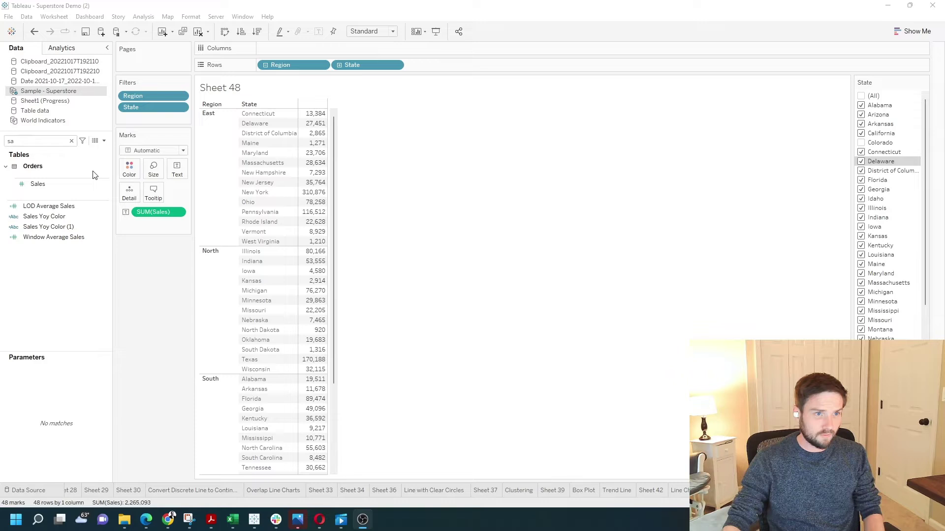
Create a new calculated field named Fixed Region Sales.
left_click(104, 142)
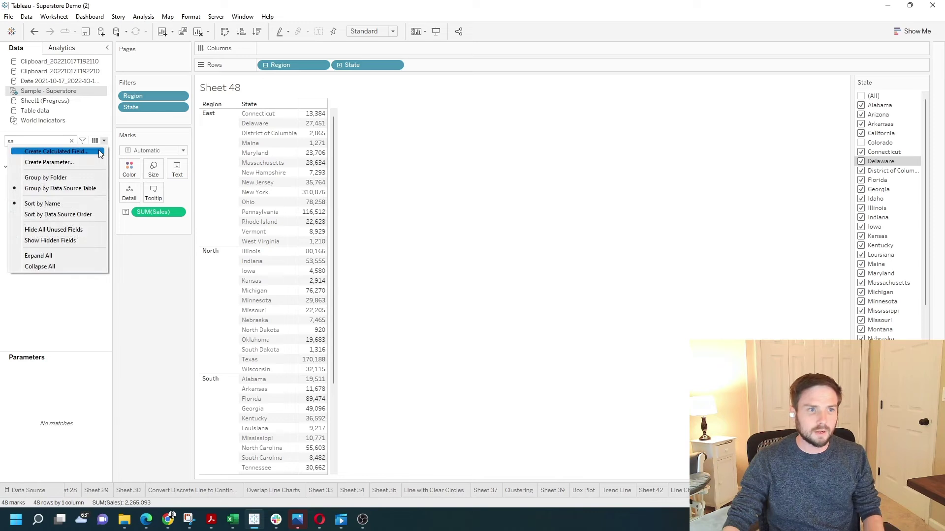
left_click(99, 152)
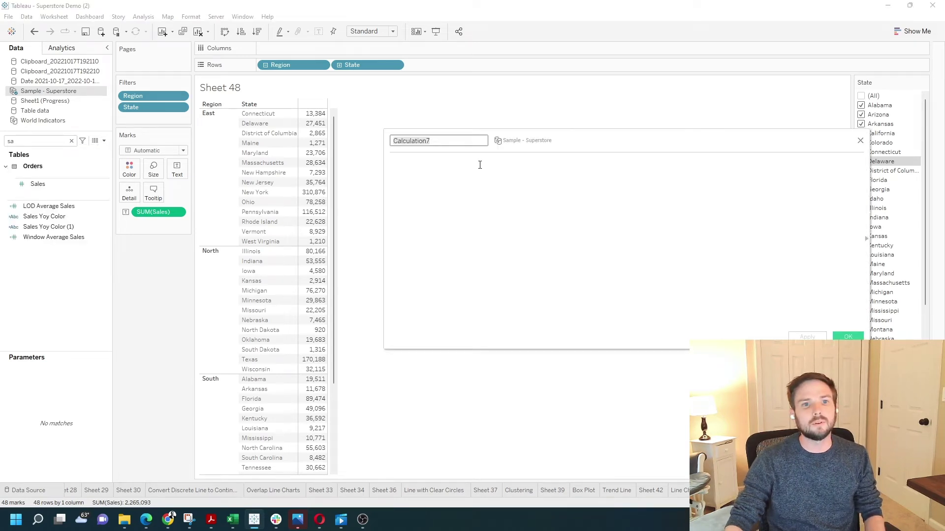
type("Fixed Region Sales")
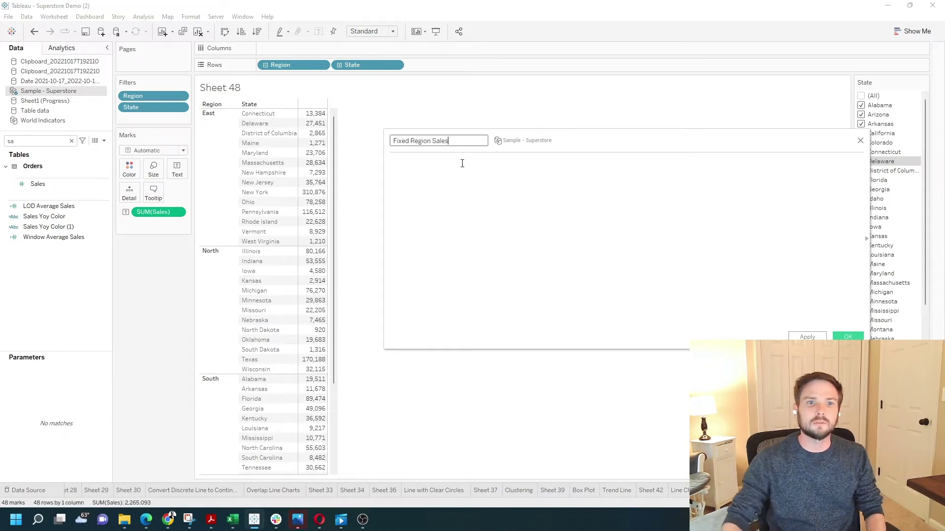
Enter the formula { FIXED [Region]: sum([Sales]) } and apply it.
left_click(462, 163)
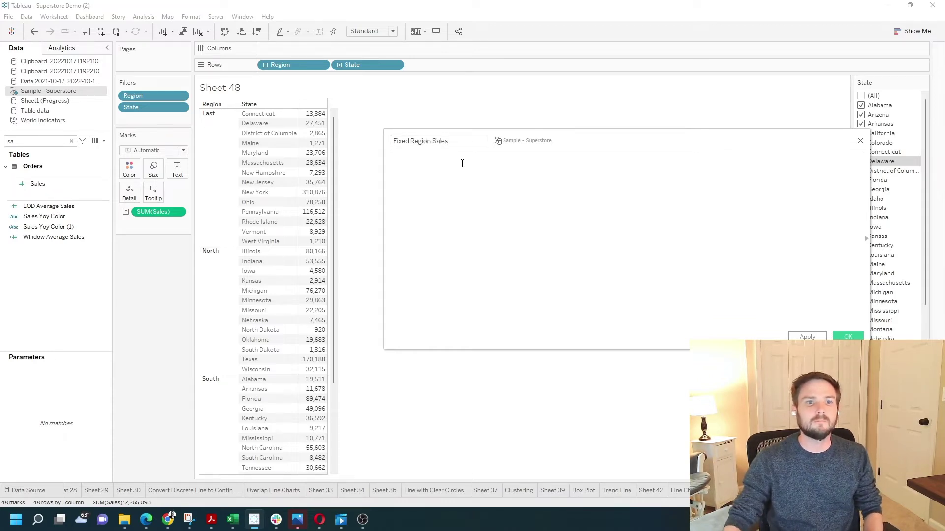
type("{ fix")
key("Return")
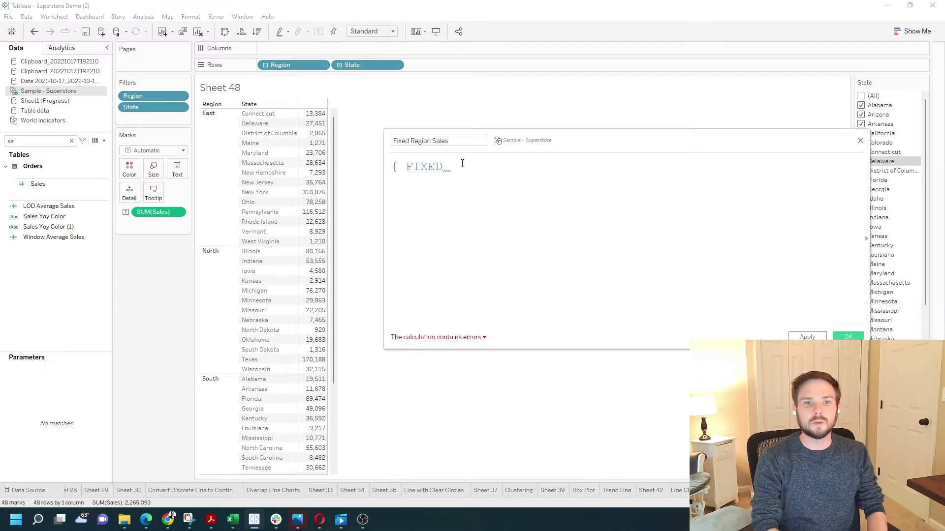
type("region")
key("Return")
type(": su")
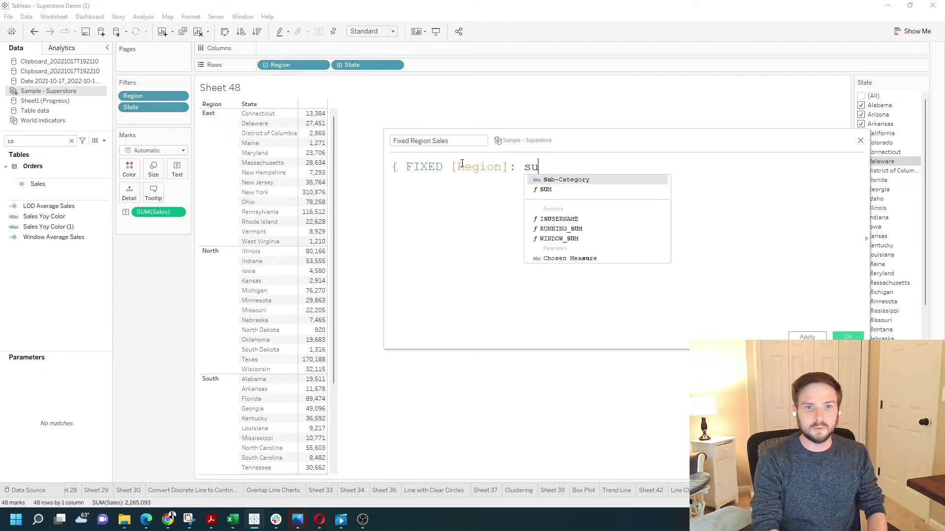
type("m(sal")
key("Return")
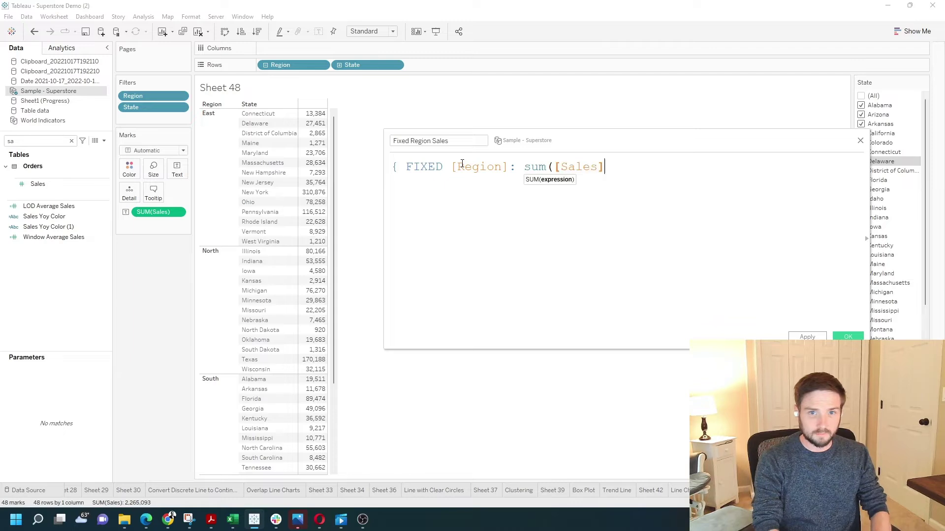
type(")}")
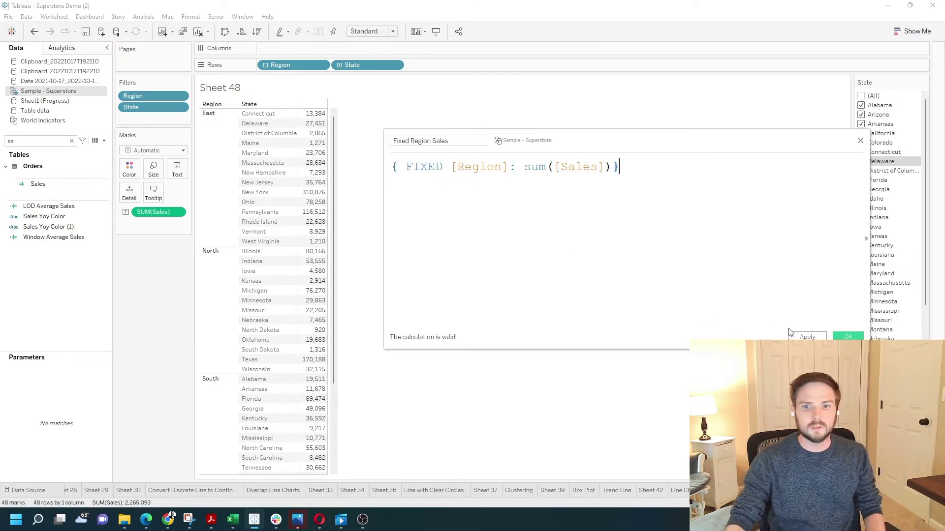
left_click(847, 337)
left_click(848, 337)
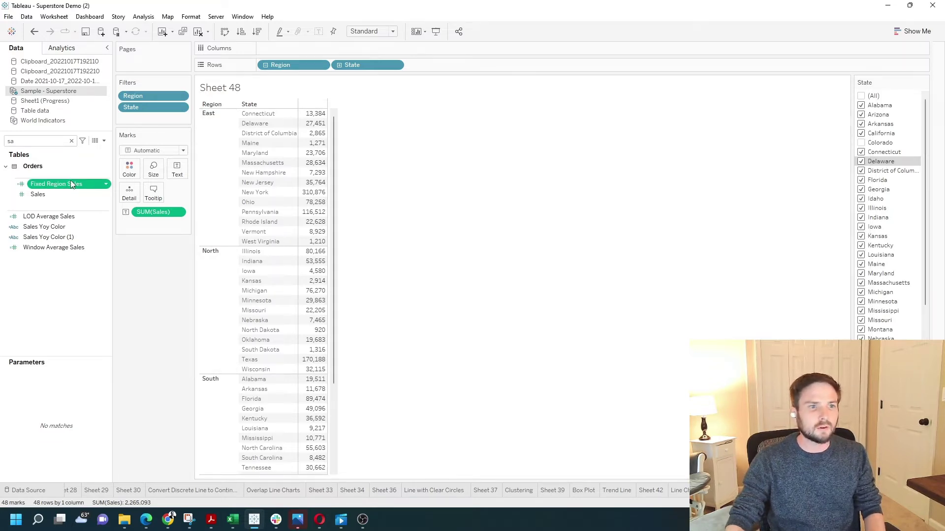
Add Fixed Region Sales beside Sales and check the totals: East 678,781, North 501,240, South 391,722.
left_click_drag(70, 180, 443, 285)
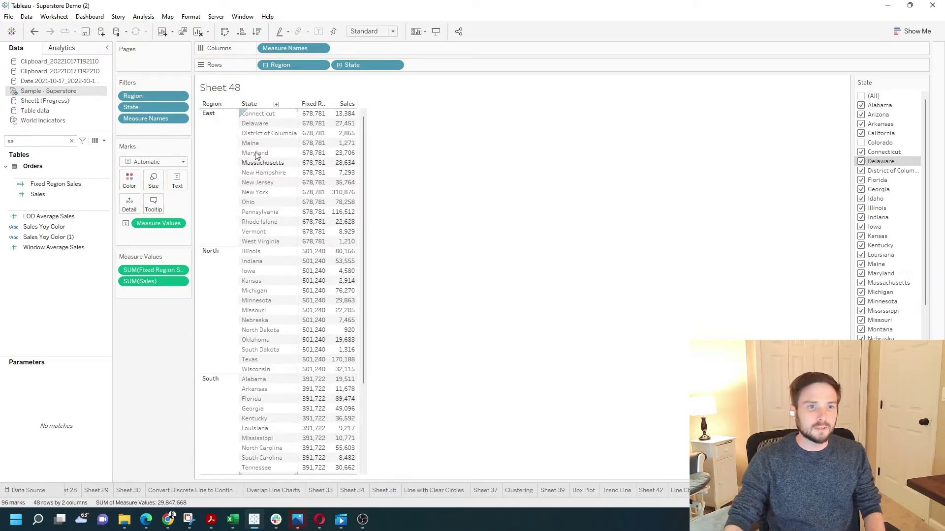
mouse_move(320, 138)
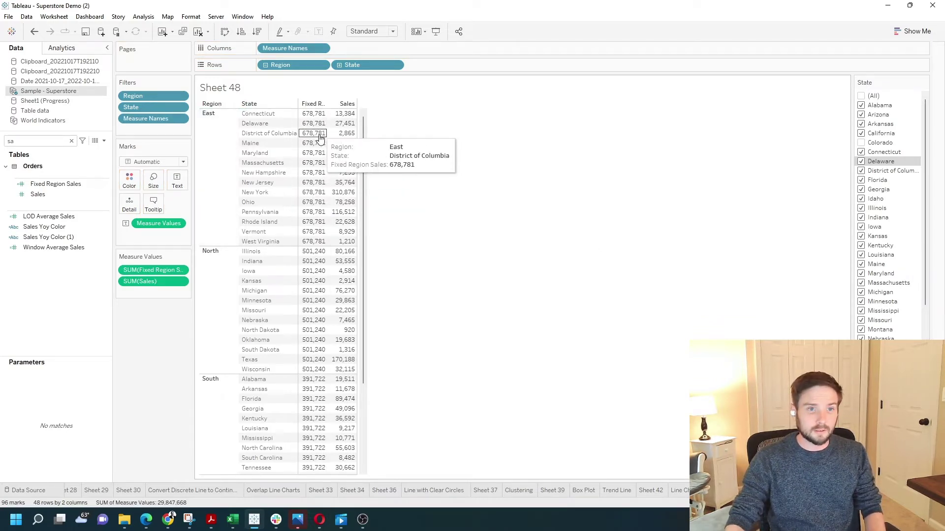
mouse_move(320, 170)
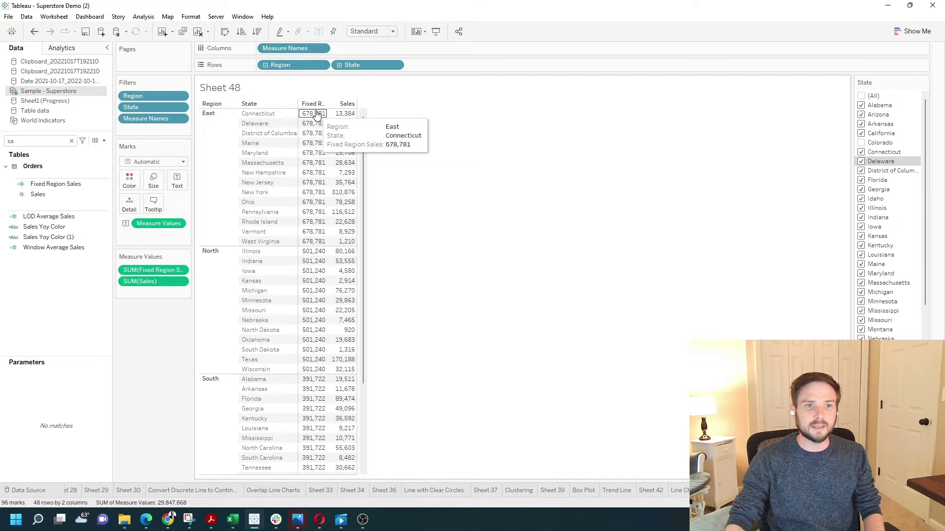
mouse_move(344, 120)
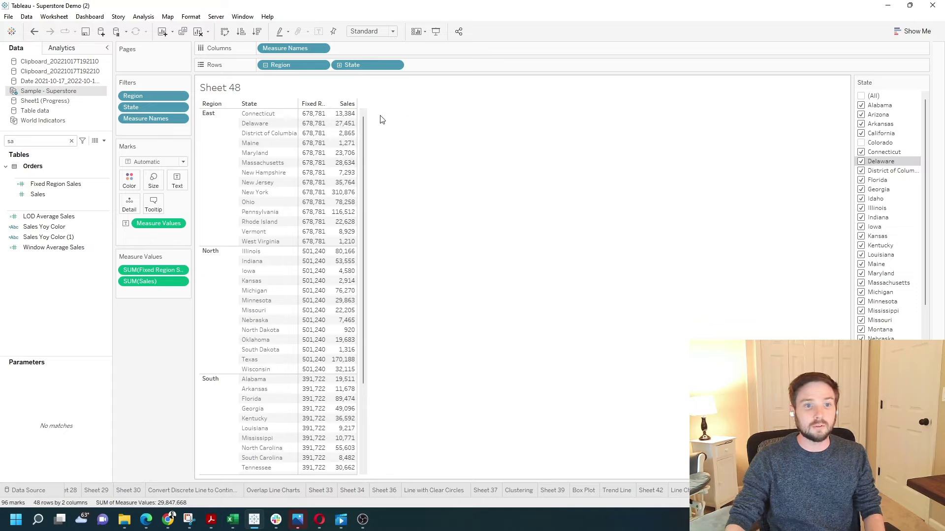
Uncheck Connecticut and Delaware in the State filter, then select Maine's Fixed Region Sales value.
left_click(861, 153)
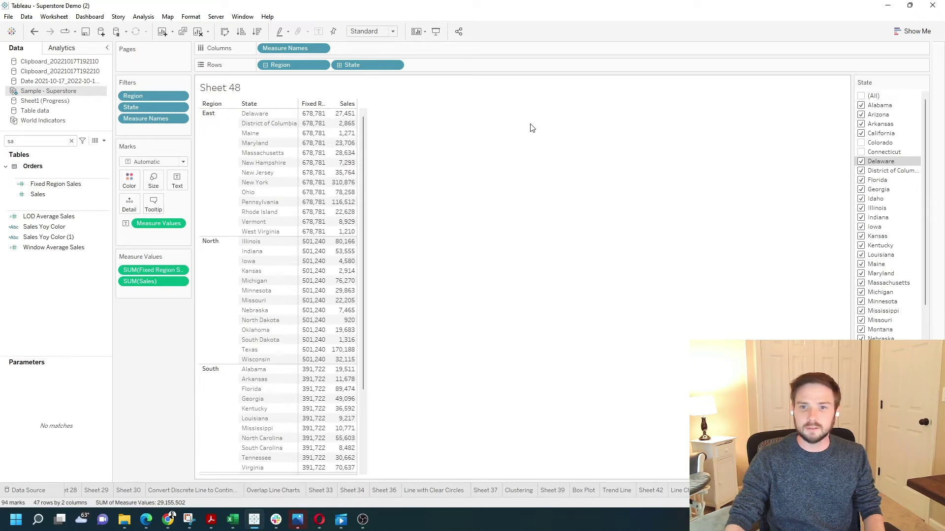
left_click(861, 163)
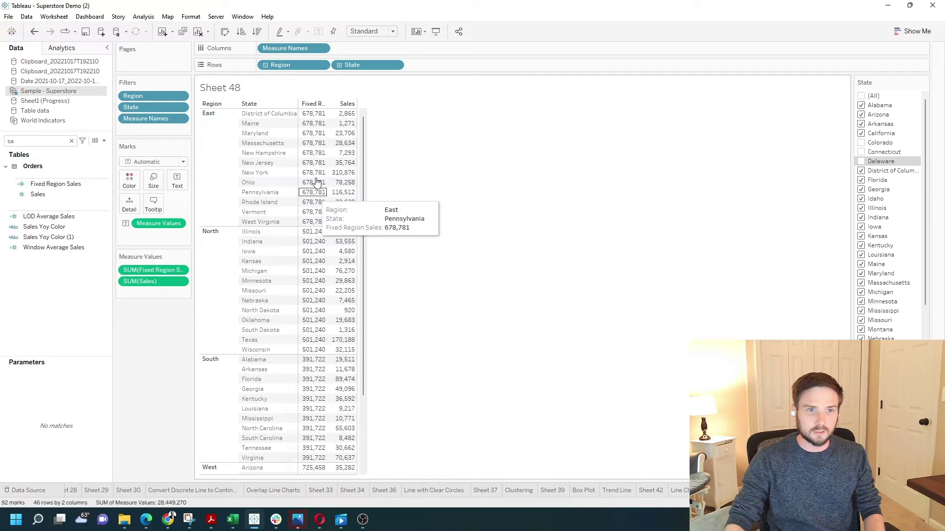
left_click(311, 127)
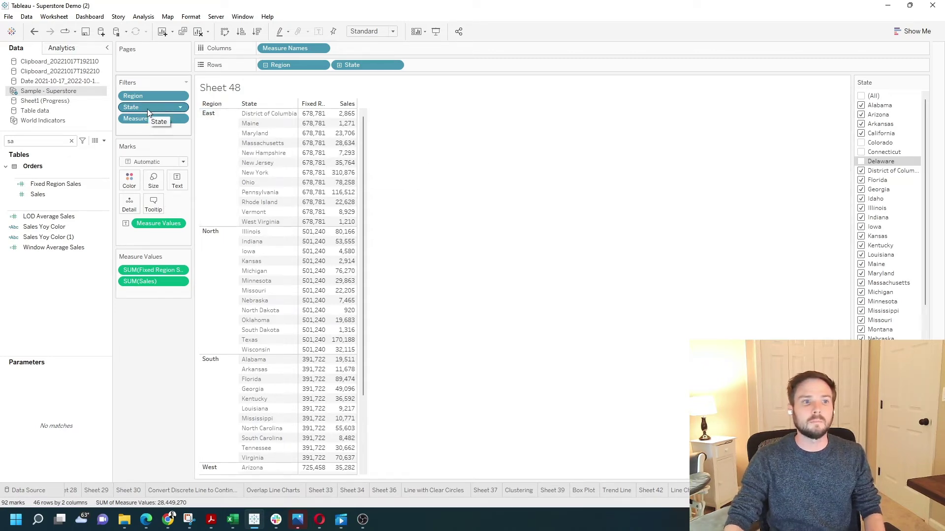
Add the State filter to context on Sheet 48.
left_click(181, 108)
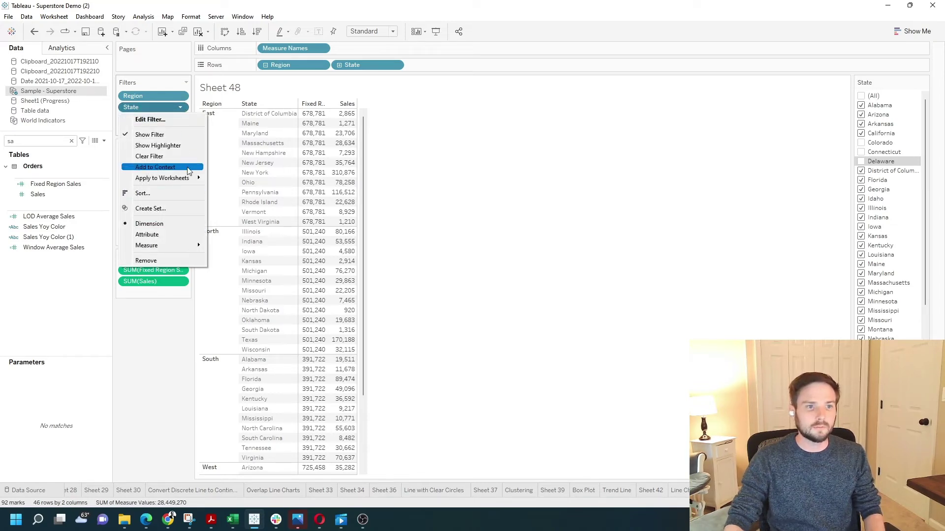
left_click(156, 167)
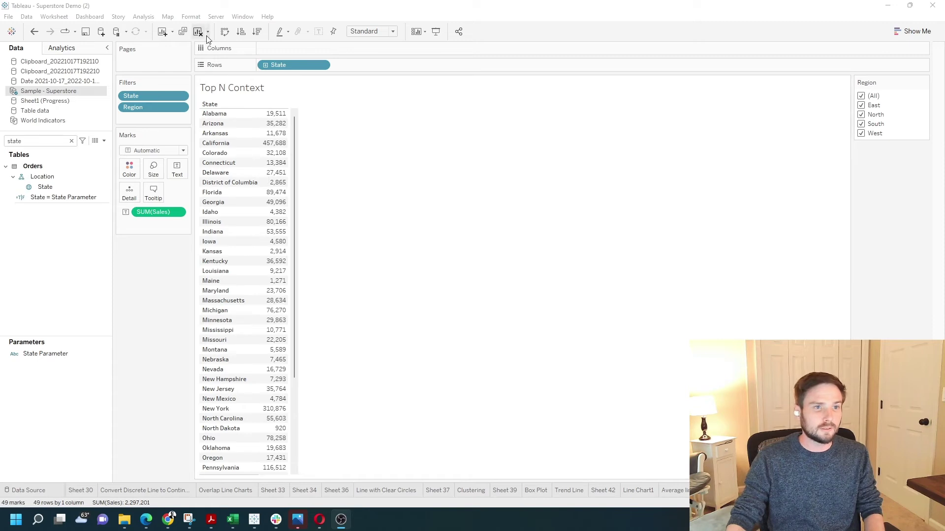
Sort states by sales descending and filter State to the top 10 by Sum of Sales.
left_click(257, 31)
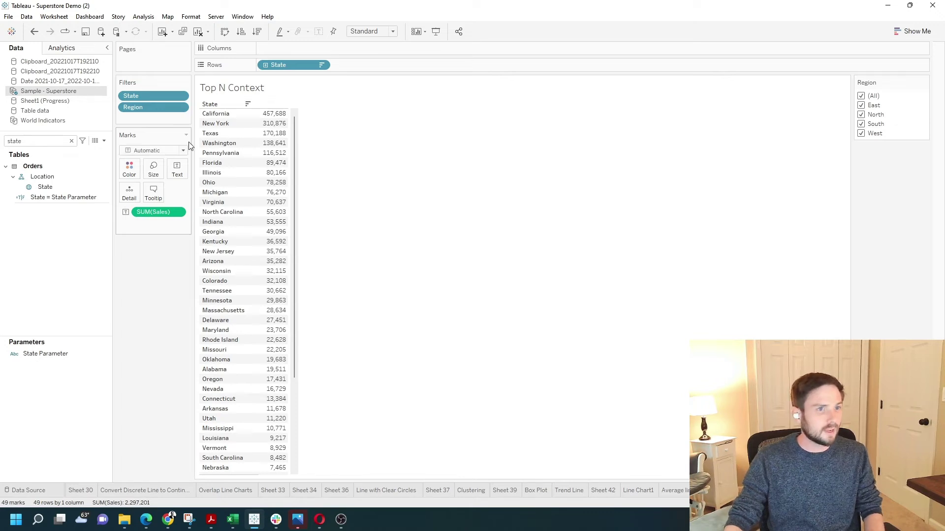
left_click(178, 97)
left_click(176, 106)
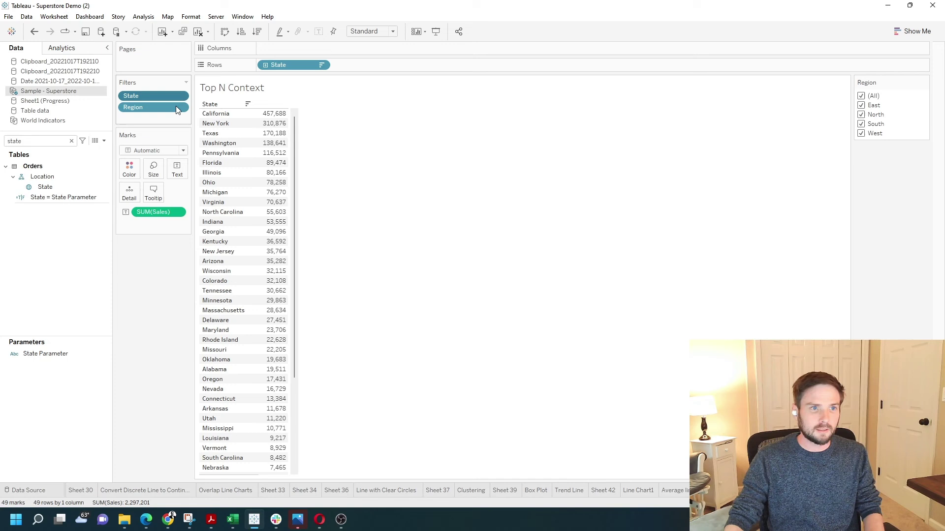
left_click(476, 141)
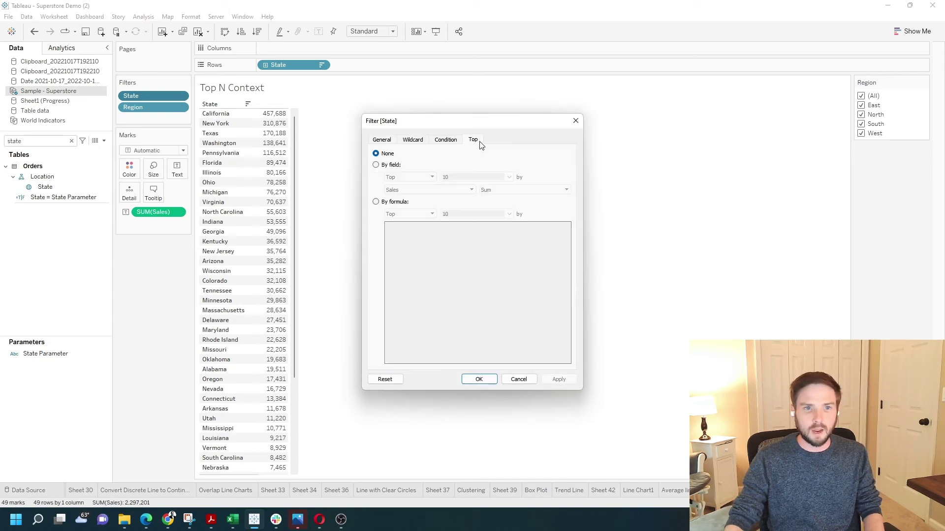
left_click(377, 166)
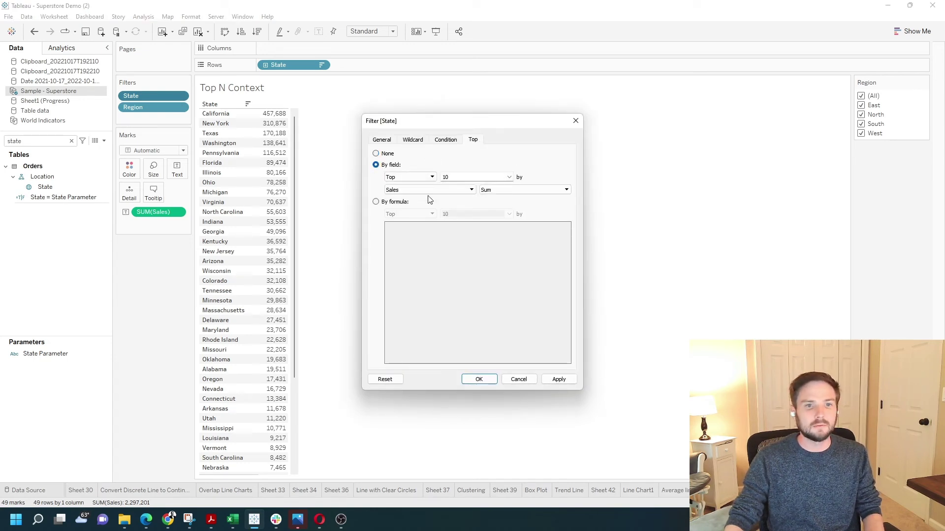
left_click(558, 382)
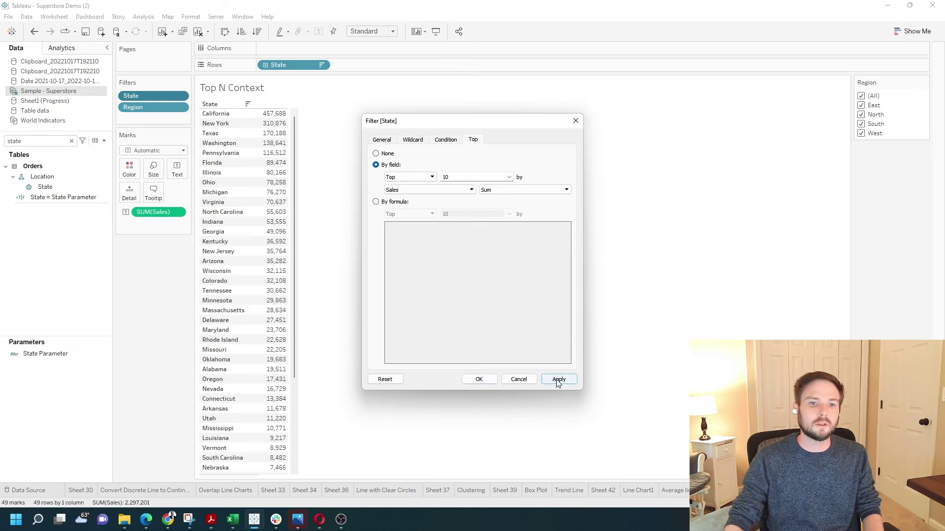
left_click(478, 379)
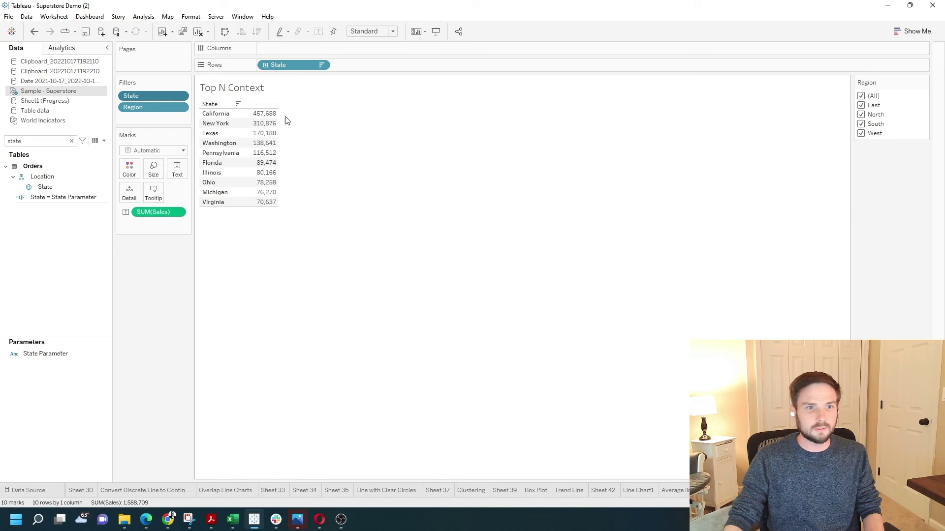
Uncheck East, North and South in the Region filter so only West remains.
left_click(862, 106)
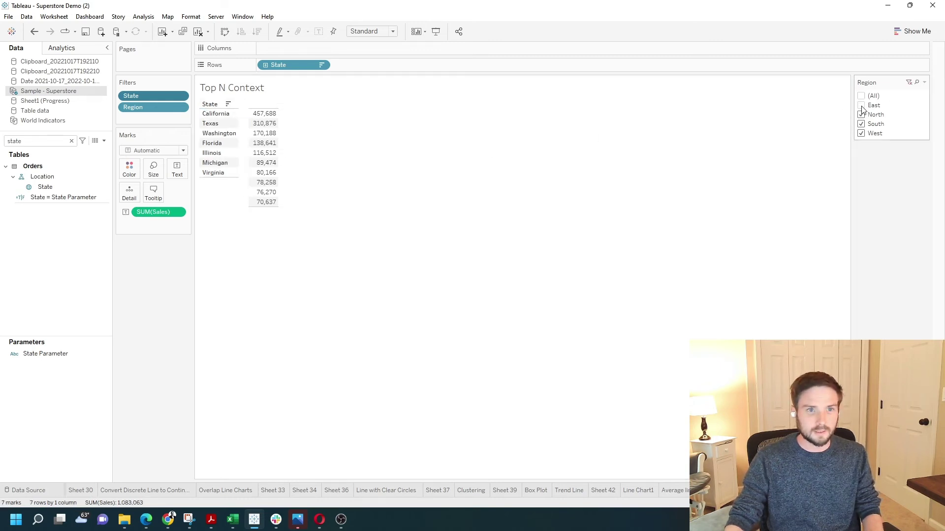
left_click(862, 116)
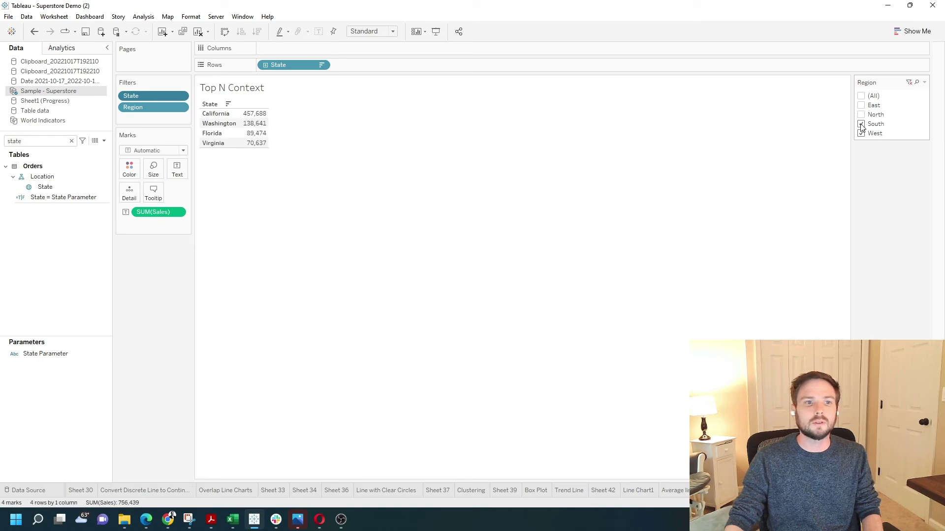
left_click(861, 125)
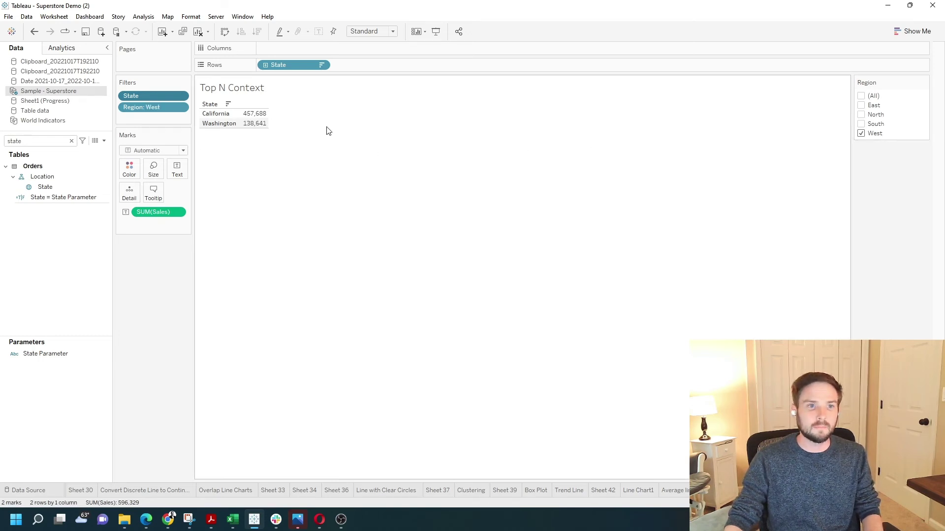
mouse_move(255, 120)
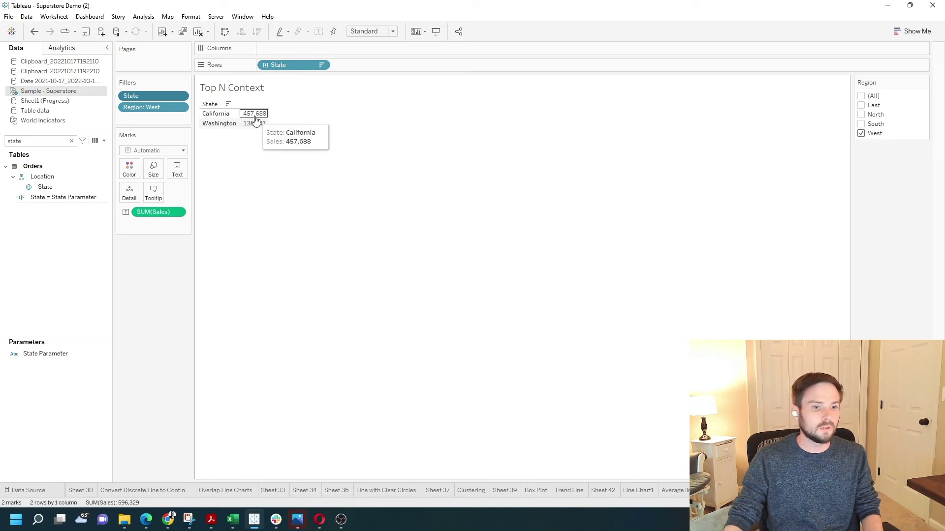
mouse_move(177, 514)
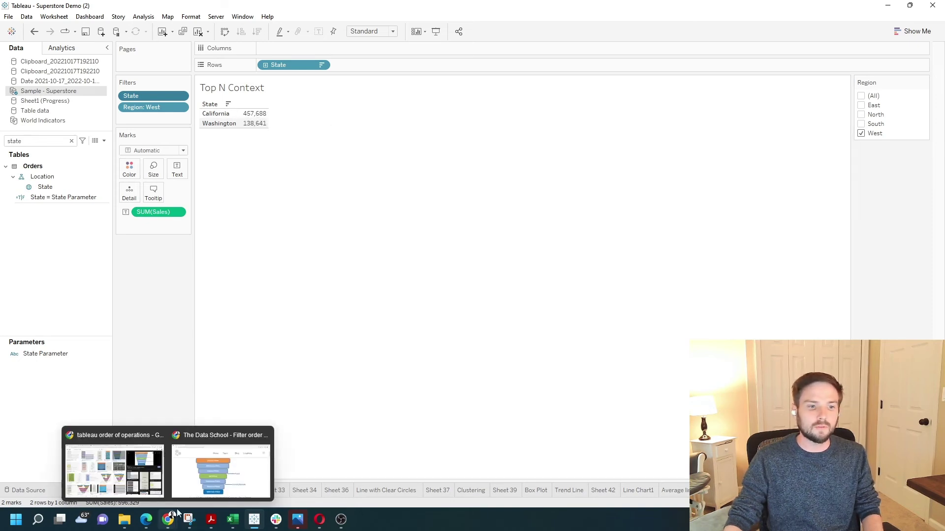
left_click(213, 472)
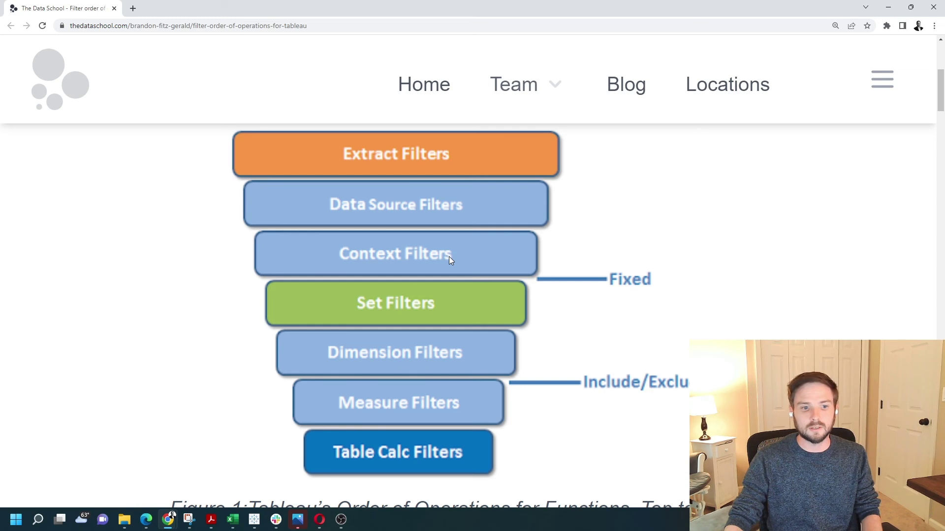
left_click(260, 521)
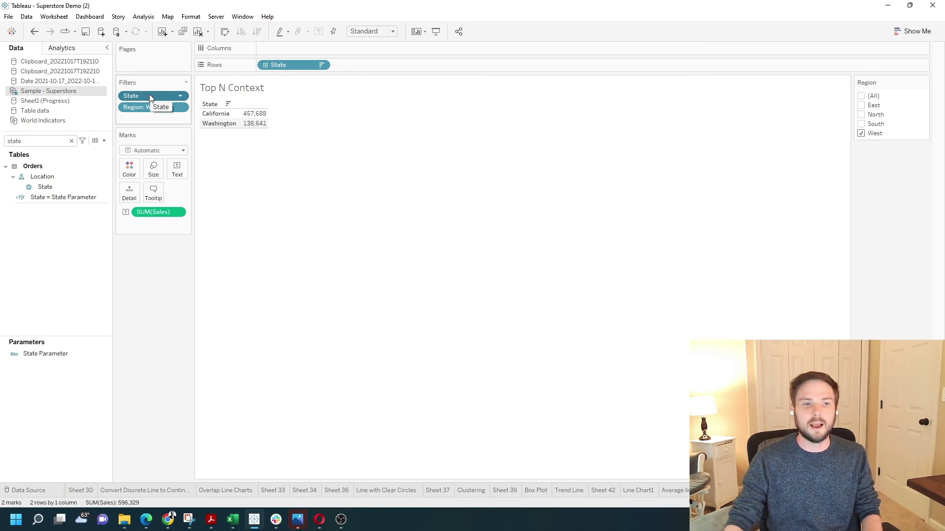
Add the Region: West filter to context, showing ten West states from California to Idaho.
left_click(180, 108)
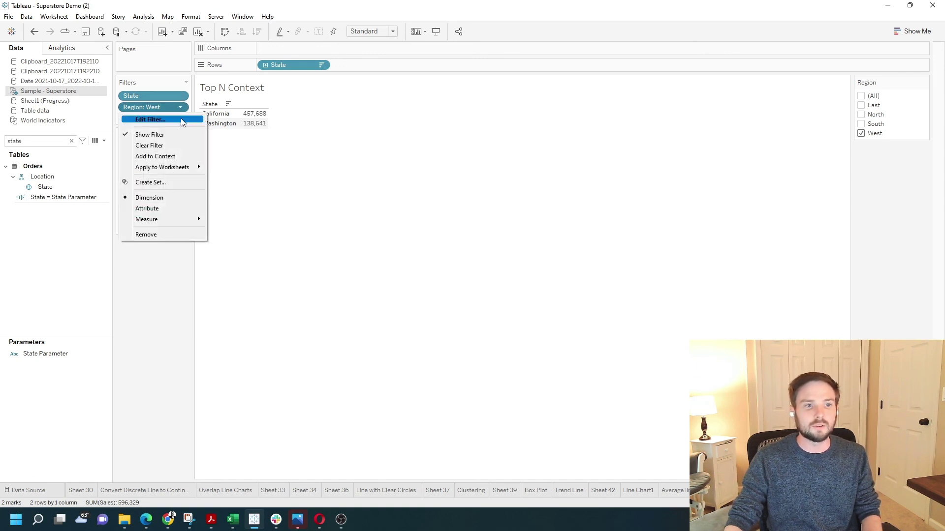
left_click(183, 158)
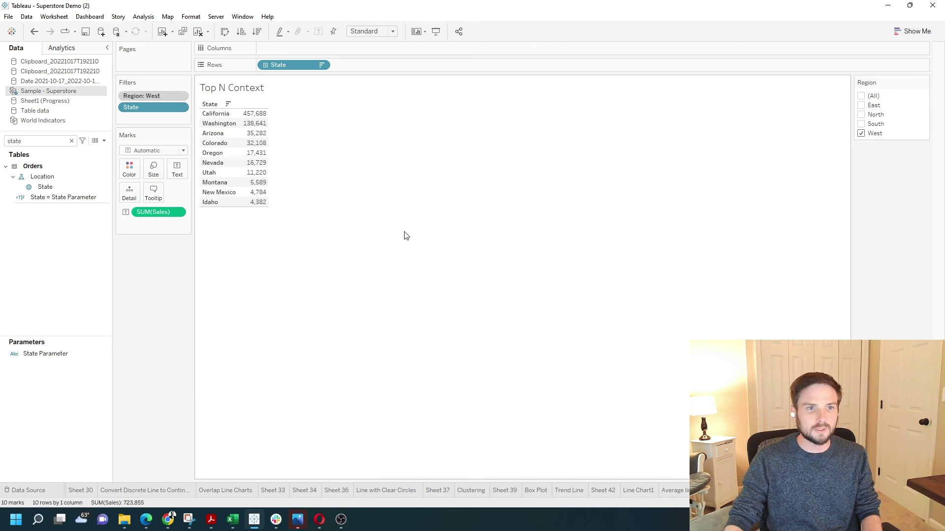